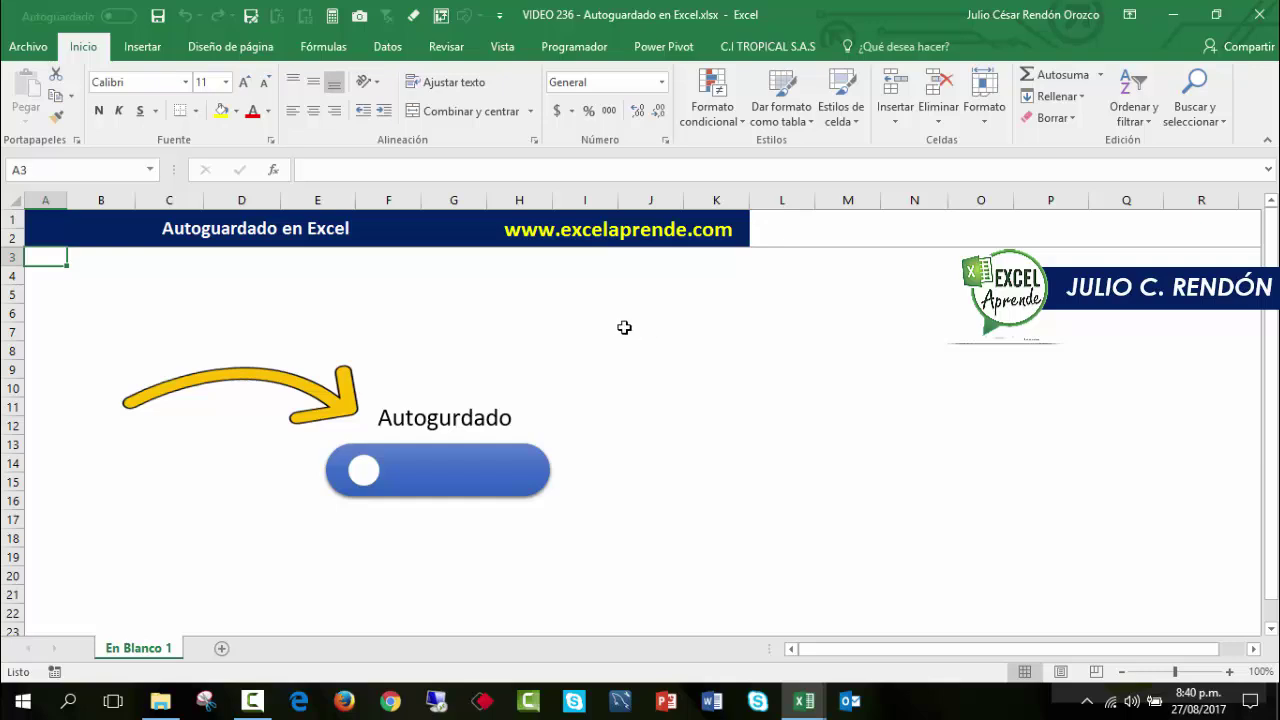
Step: Select empty cells L11, K7, J7 and I6 on the worksheet
left_click(757, 410)
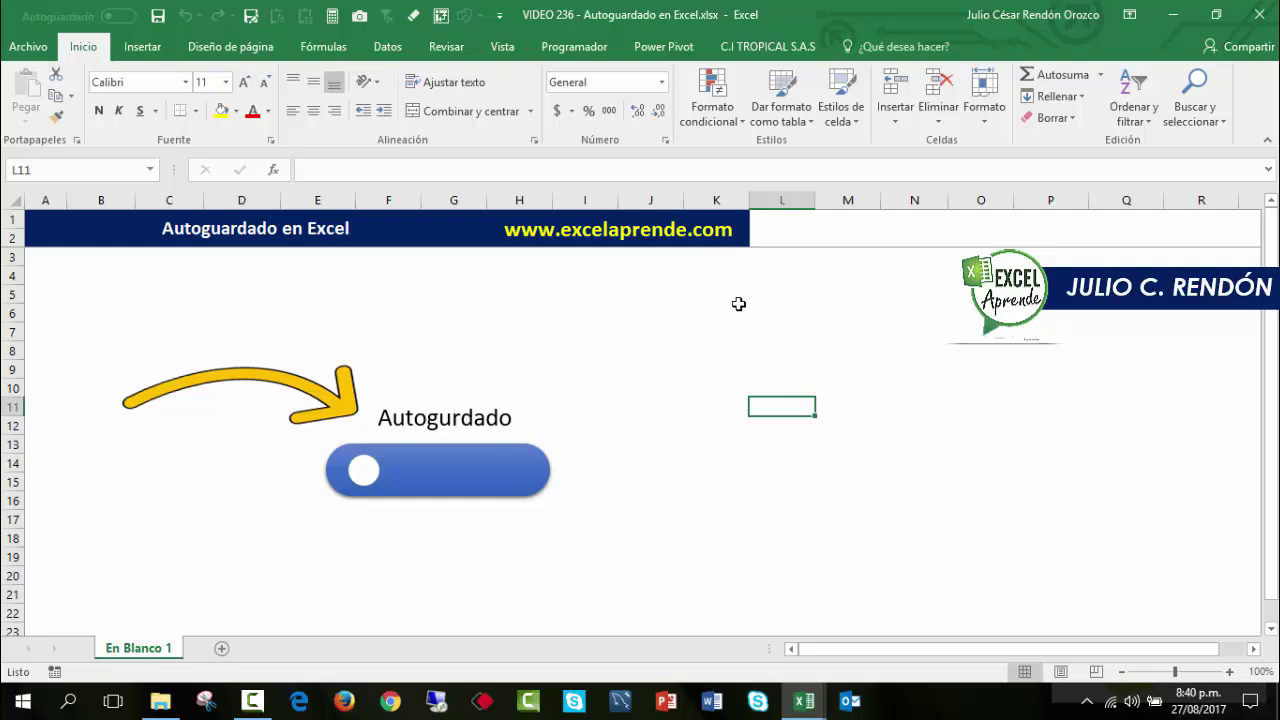
left_click(697, 334)
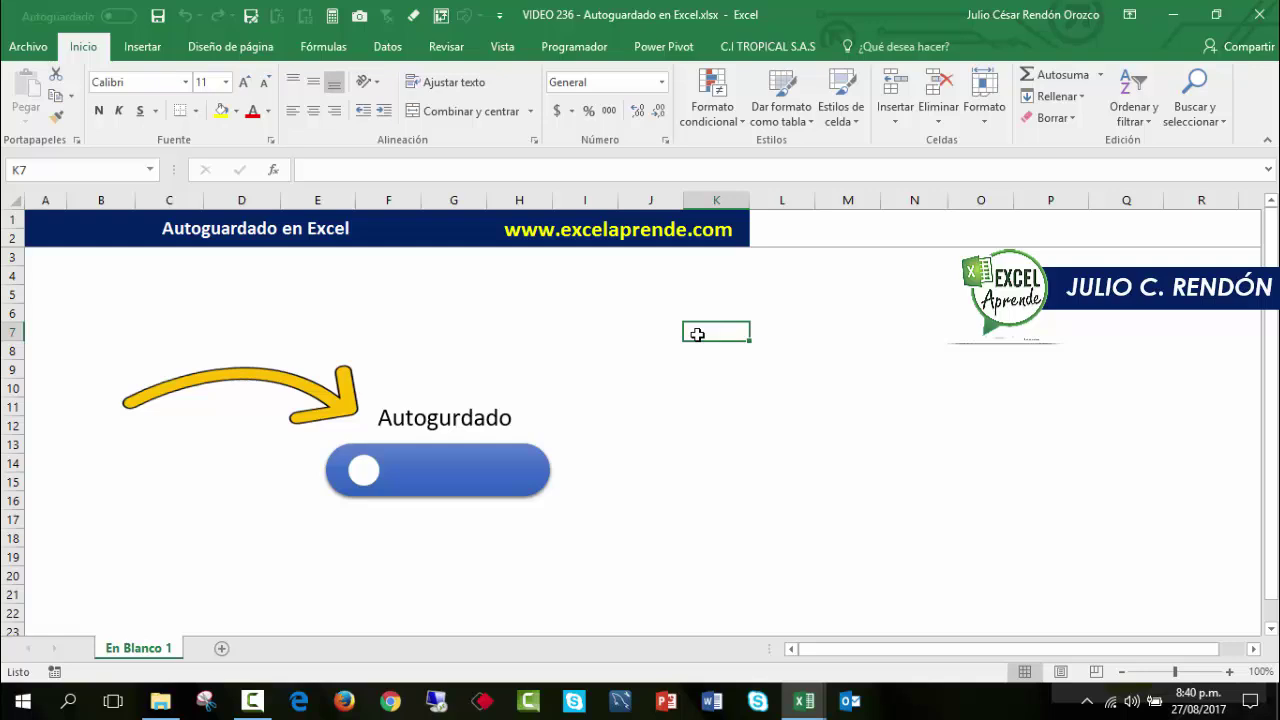
left_click(652, 329)
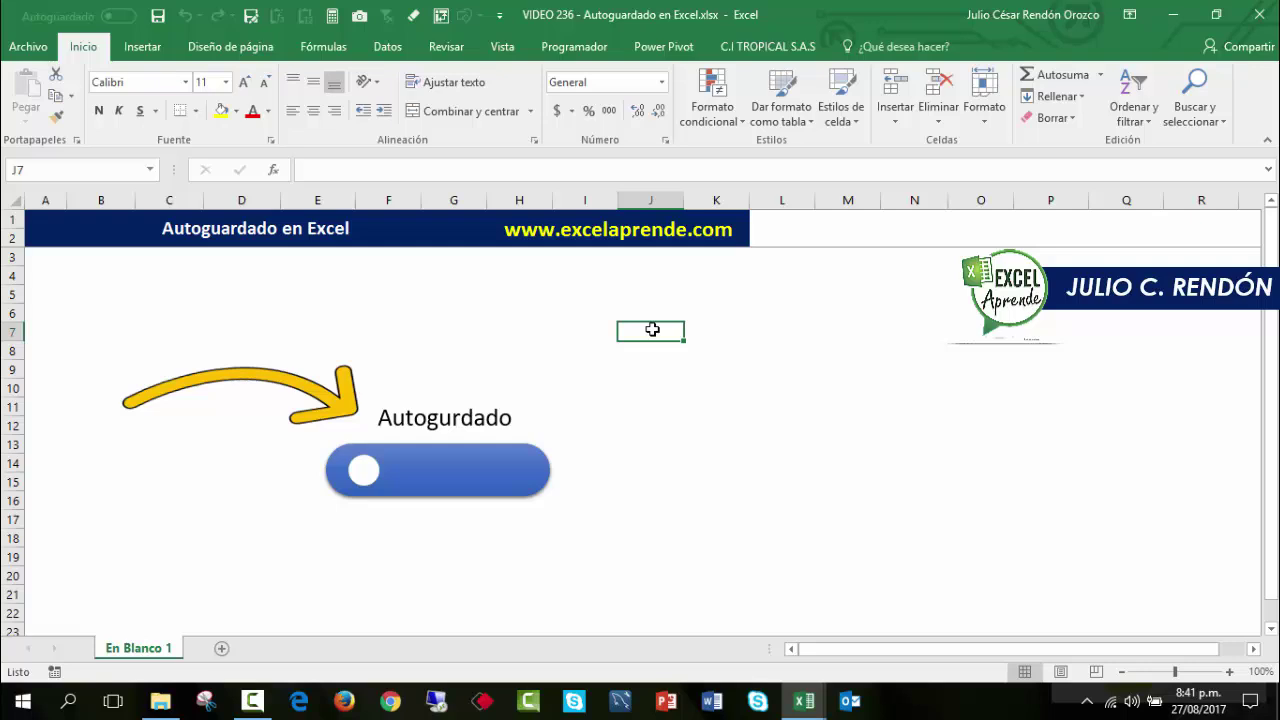
left_click(559, 316)
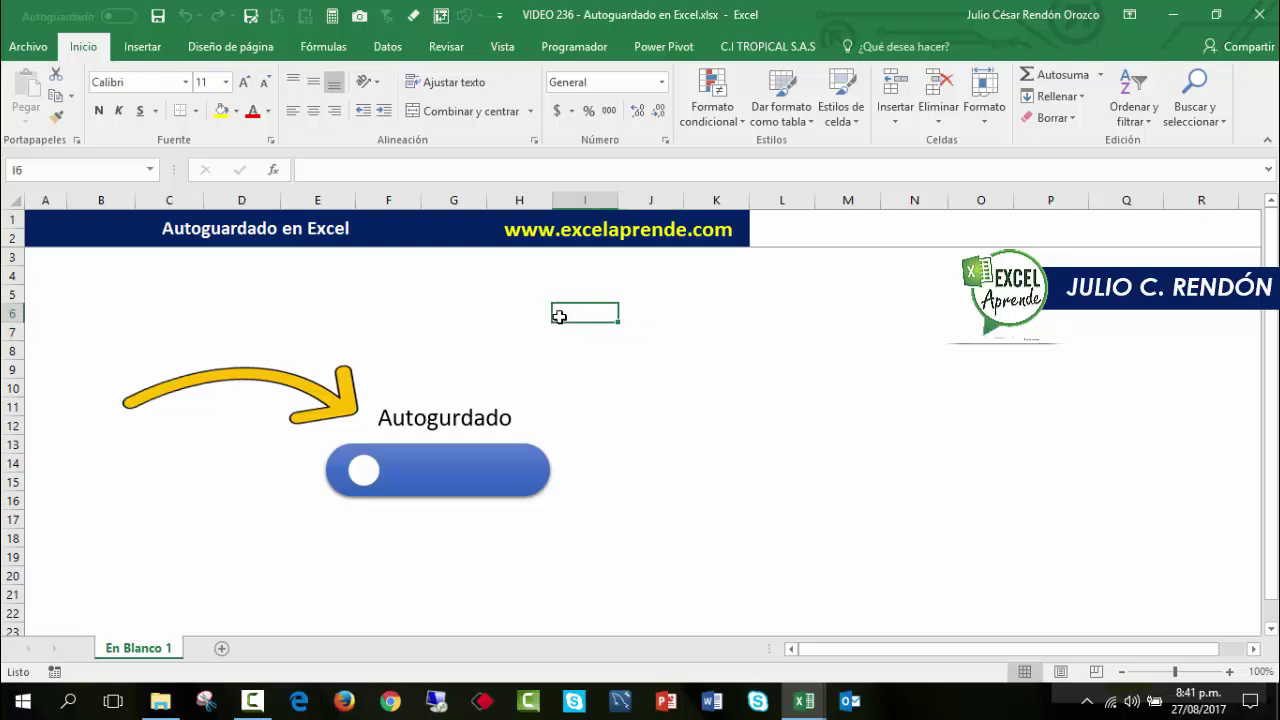
Step: In Excel Options > Save, set the AutoRecover interval to 10 minutes
left_click(40, 52)
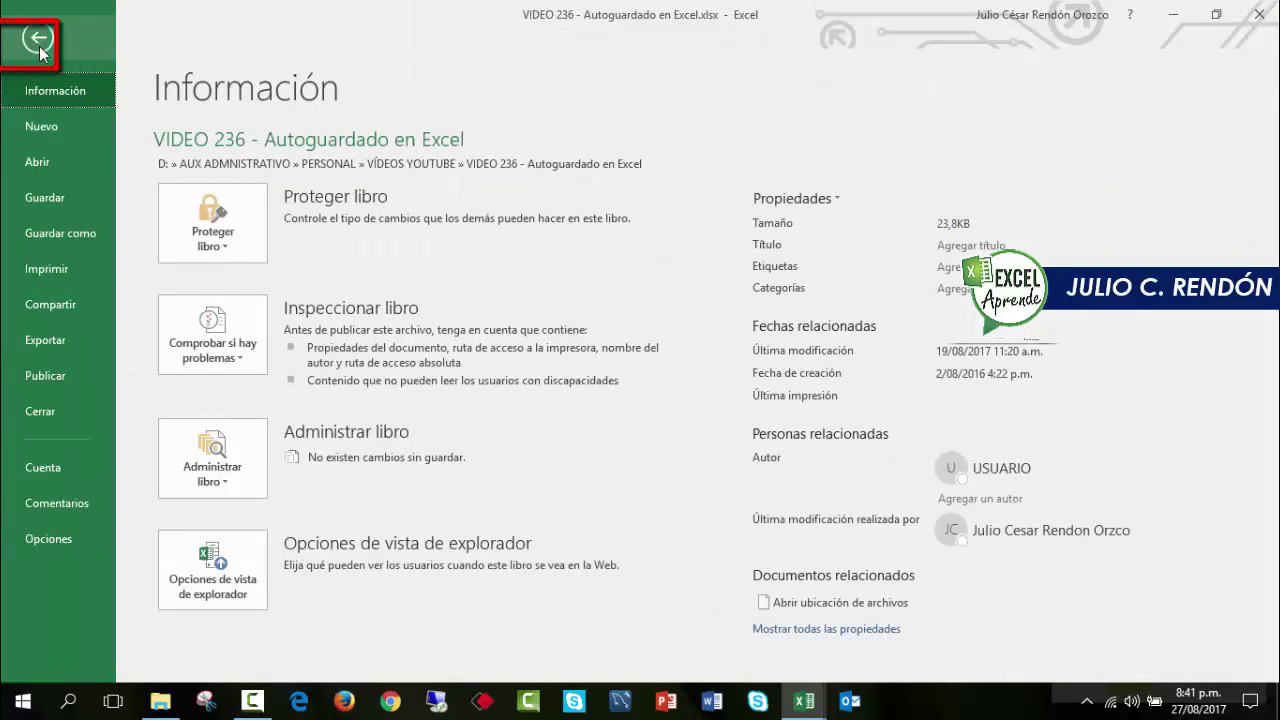
left_click(74, 547)
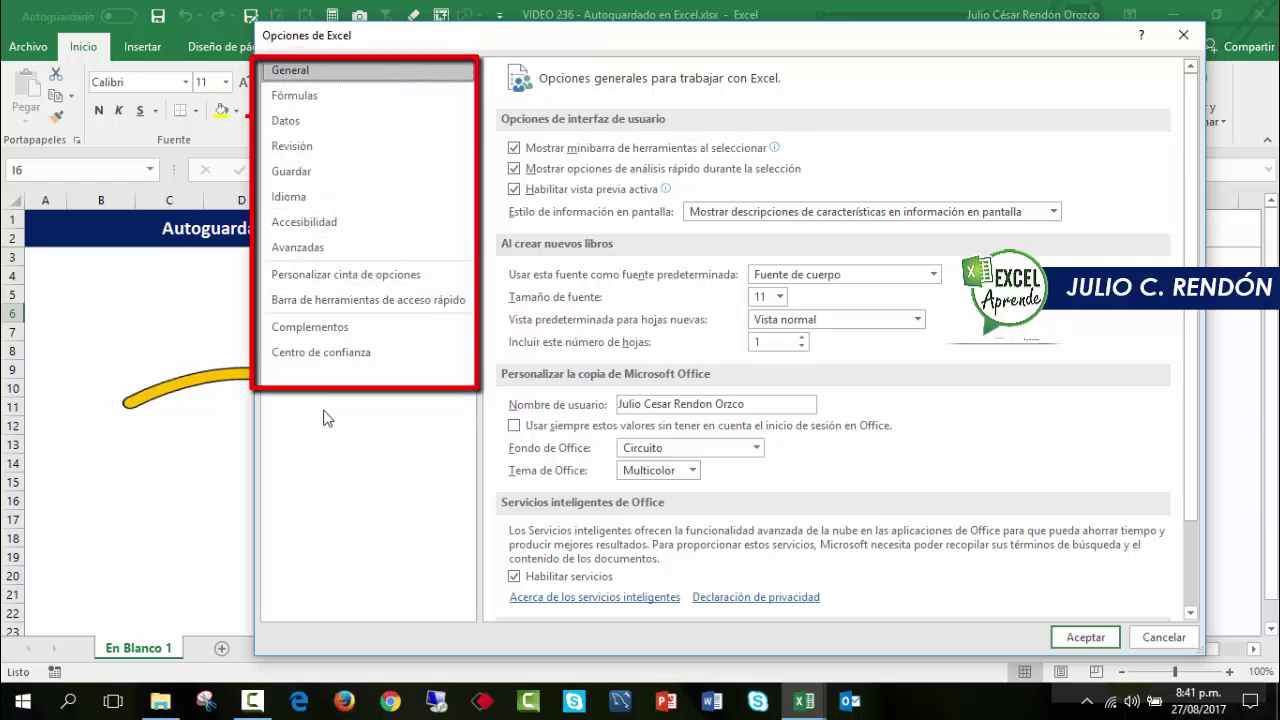
left_click(319, 177)
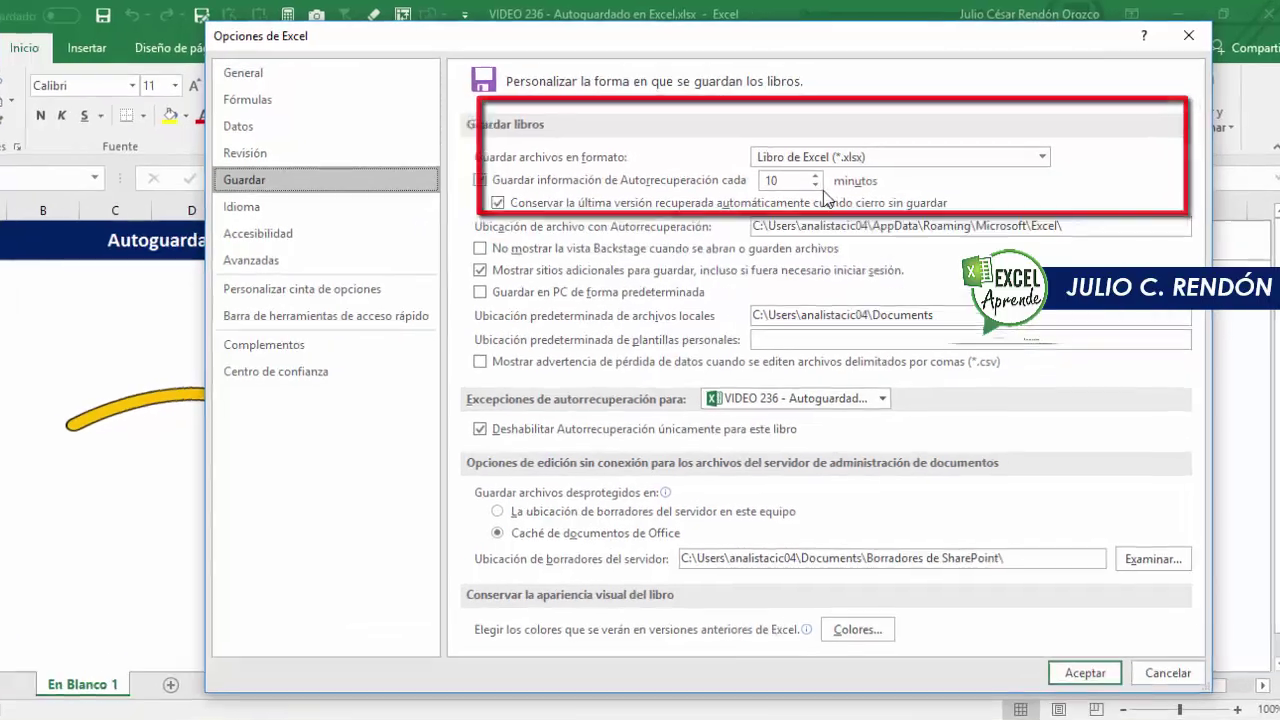
left_click(830, 177)
left_click(830, 177)
left_click(830, 177)
left_click(830, 177)
left_click(753, 221)
left_click(753, 221)
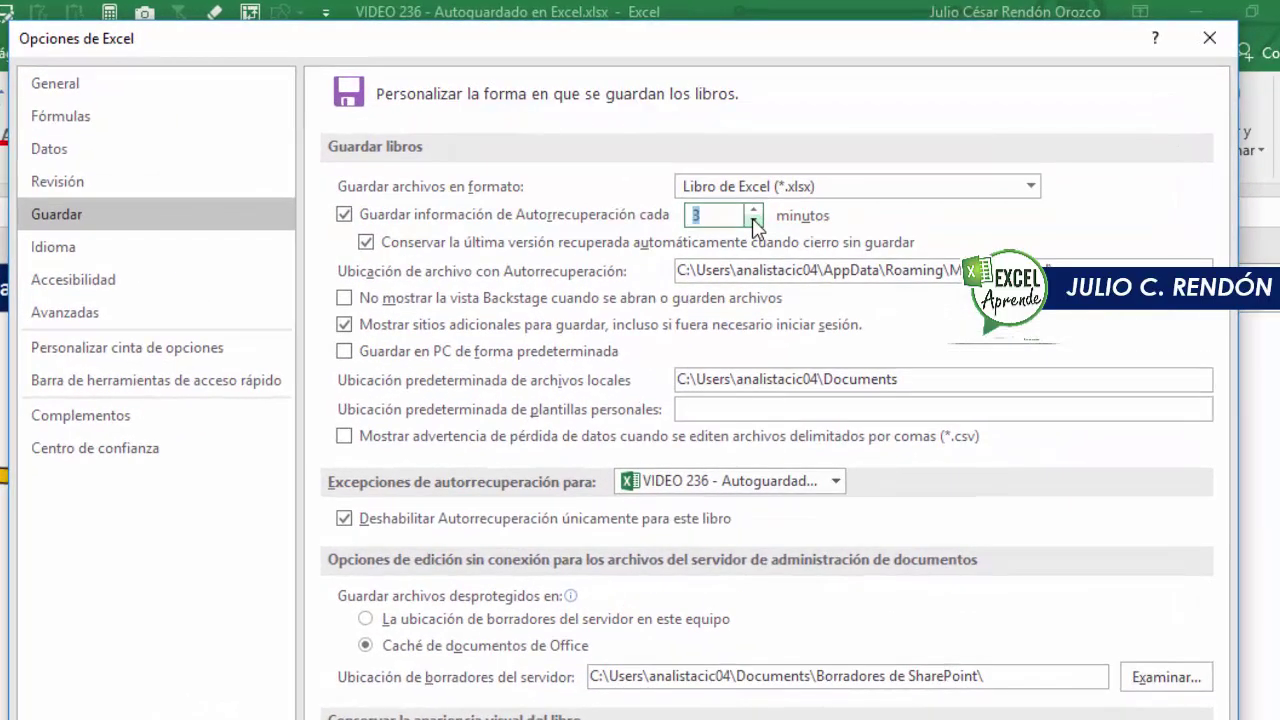
left_click(753, 221)
left_click(727, 216)
type("0")
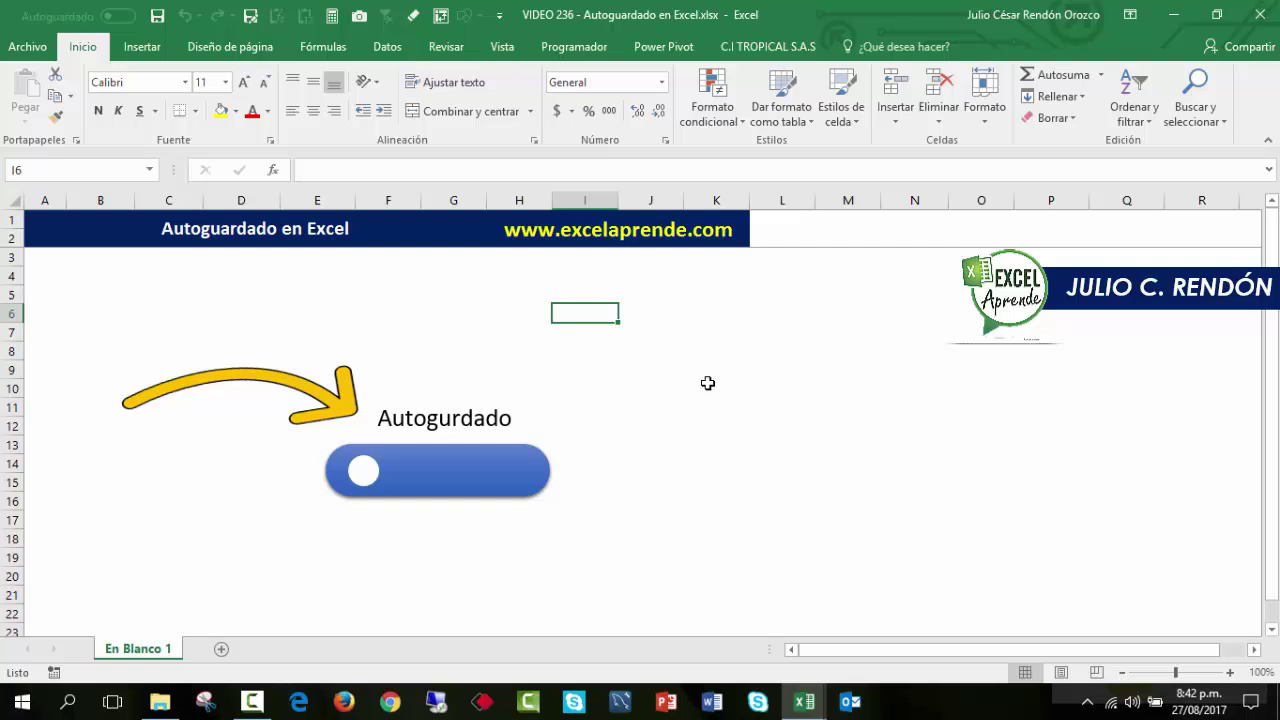
Step: Save the workbook with Ctrl+G and the Quick Access Toolbar Guardar button
left_click(672, 447)
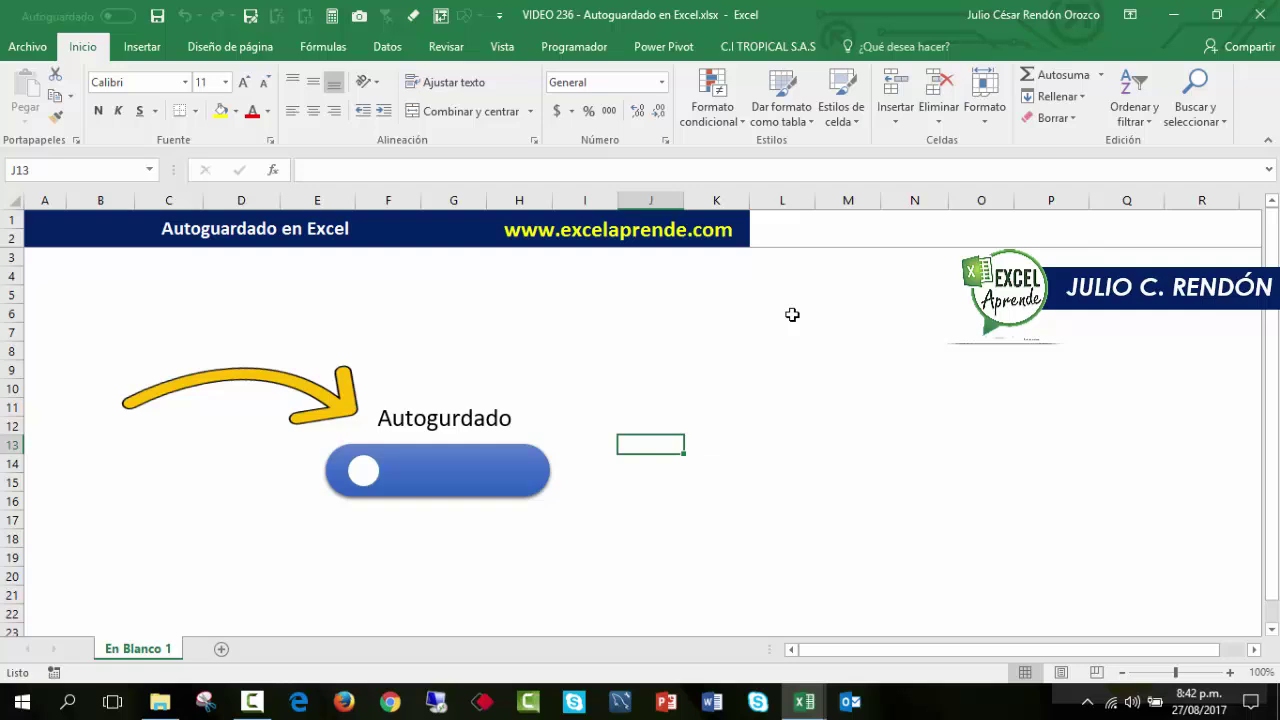
left_click(762, 326)
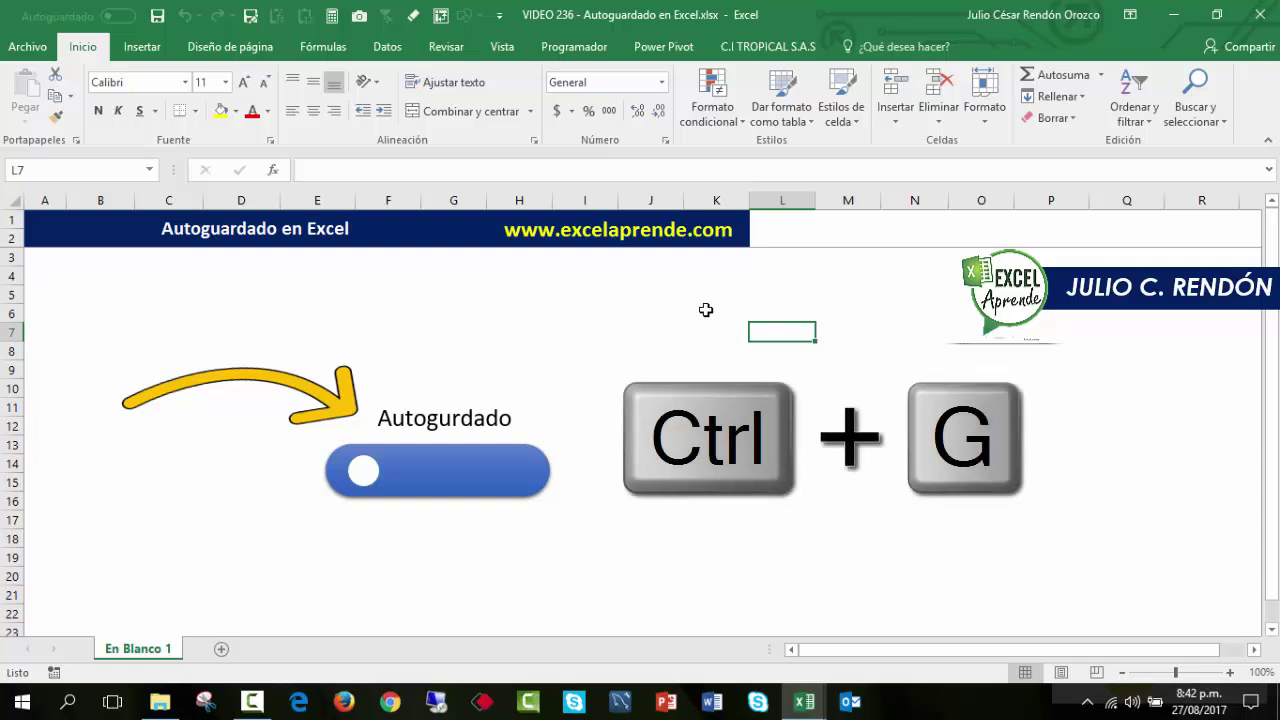
key("ctrl+g")
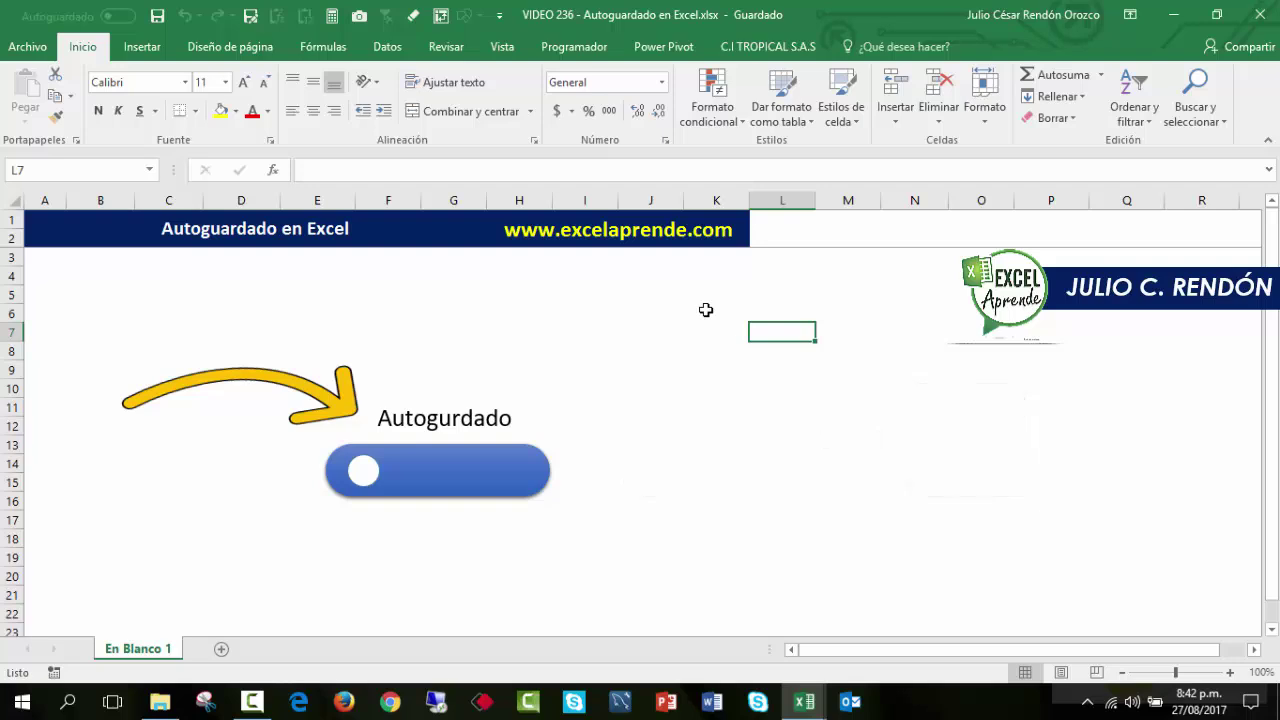
left_click(163, 24)
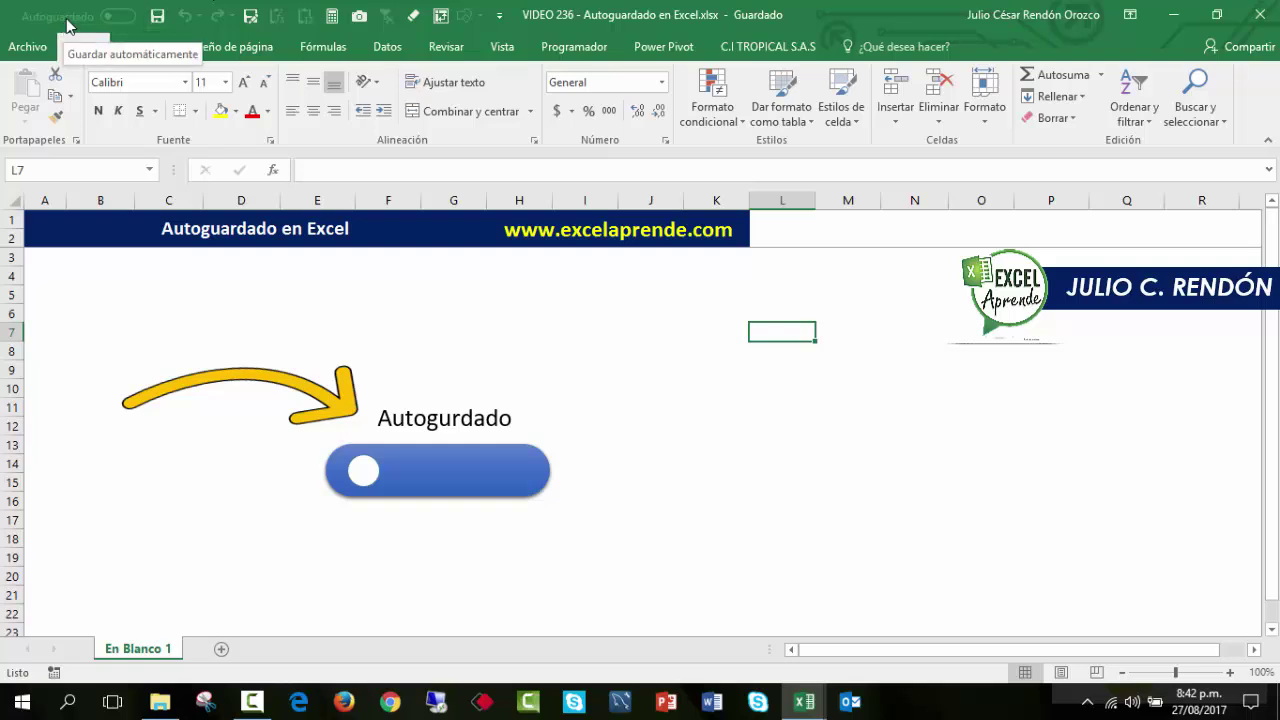
Step: Open the Quick Access Toolbar customization settings and list All Commands
left_click(500, 16)
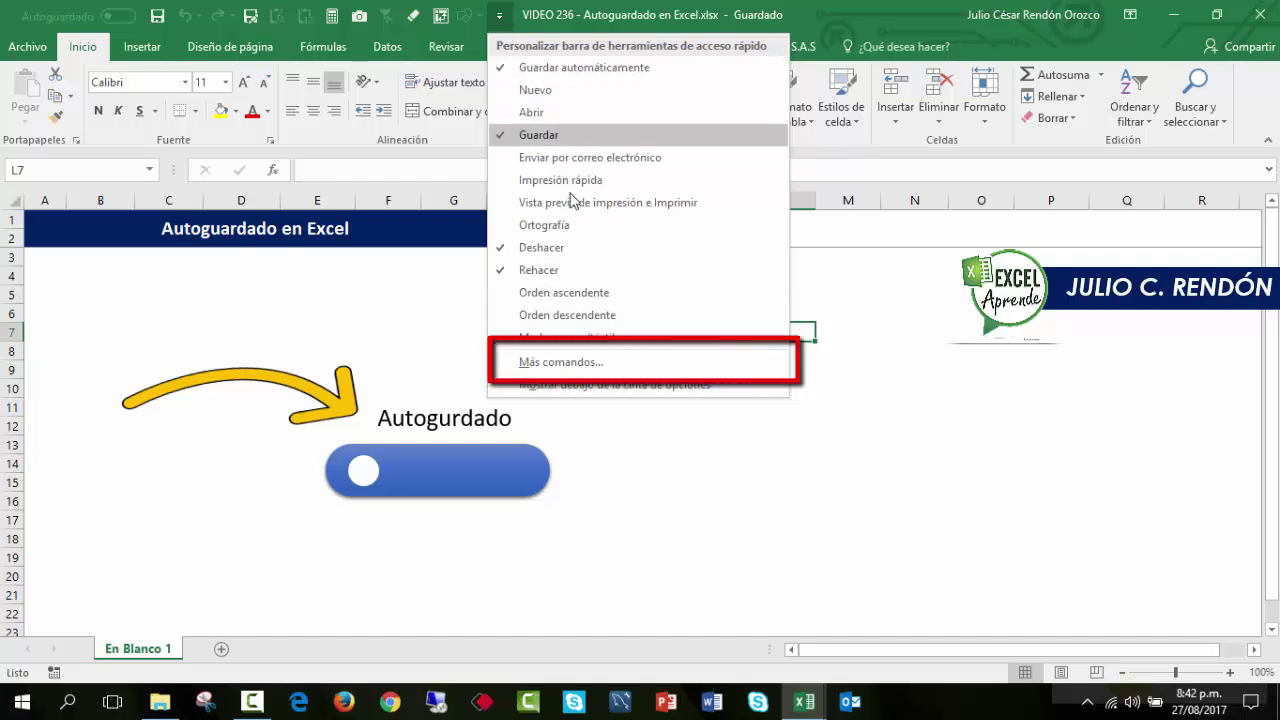
left_click(571, 362)
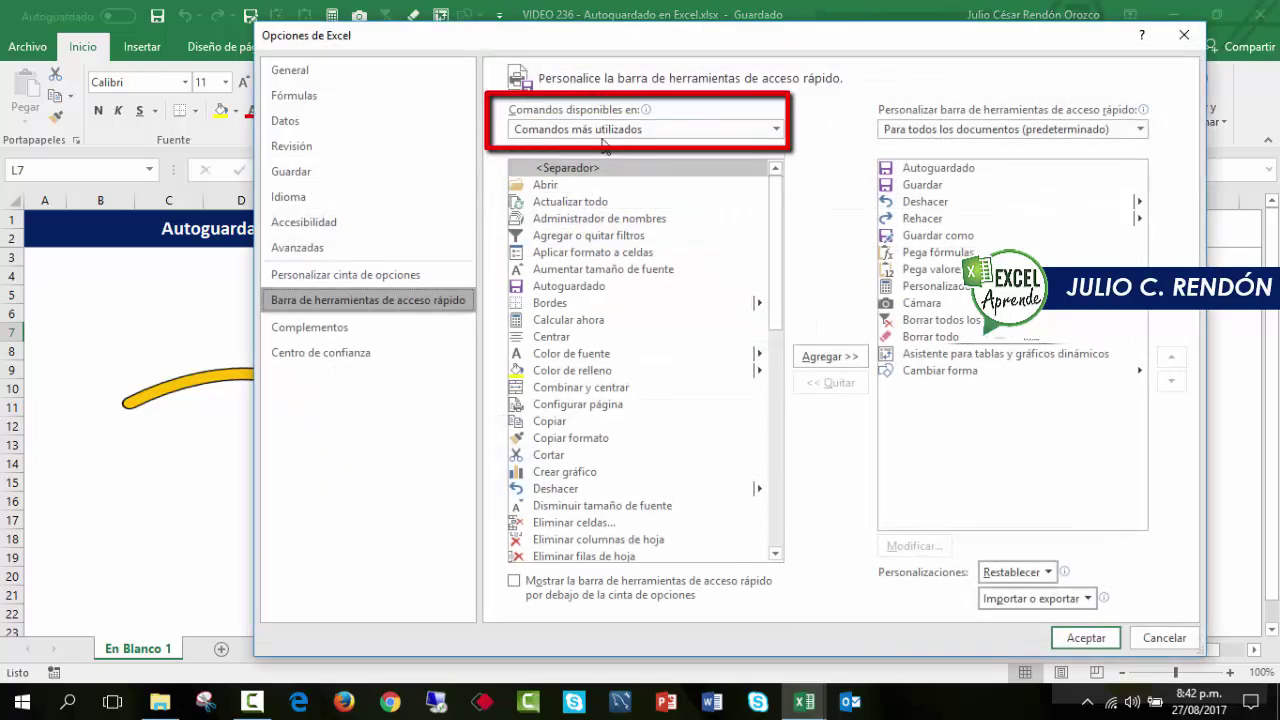
left_click(603, 132)
left_click(603, 132)
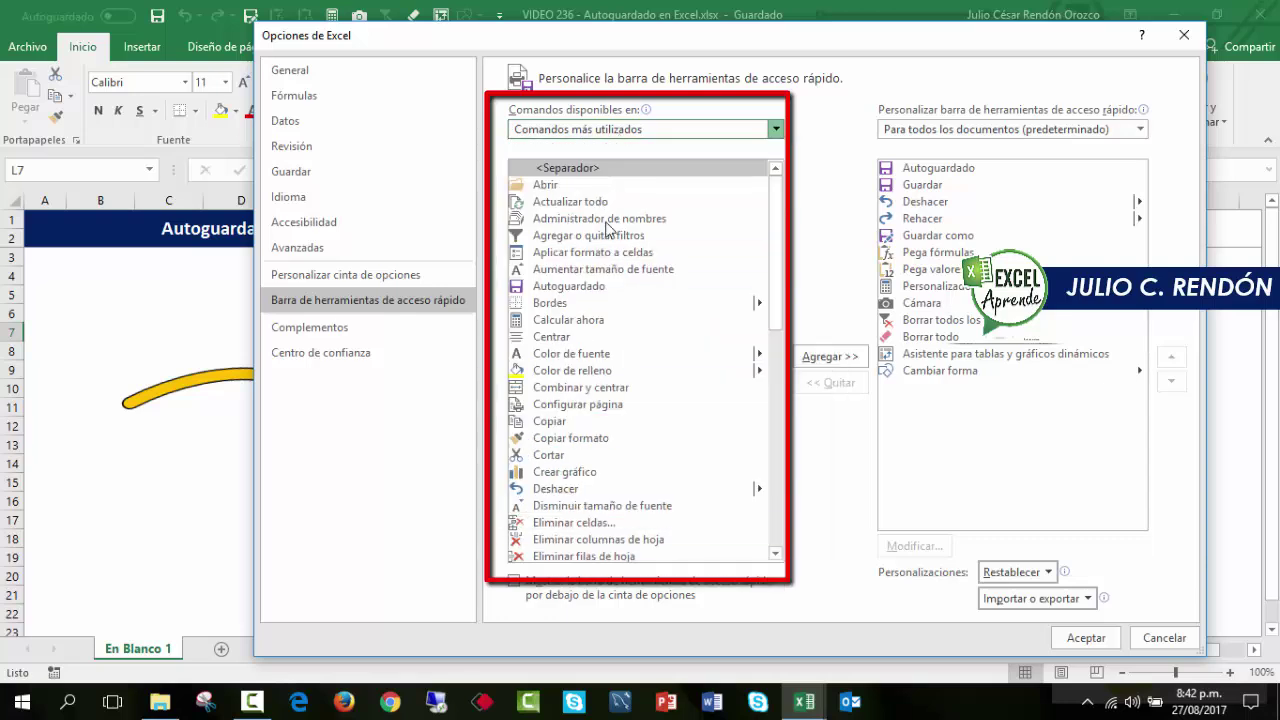
key("Down")
key("Down")
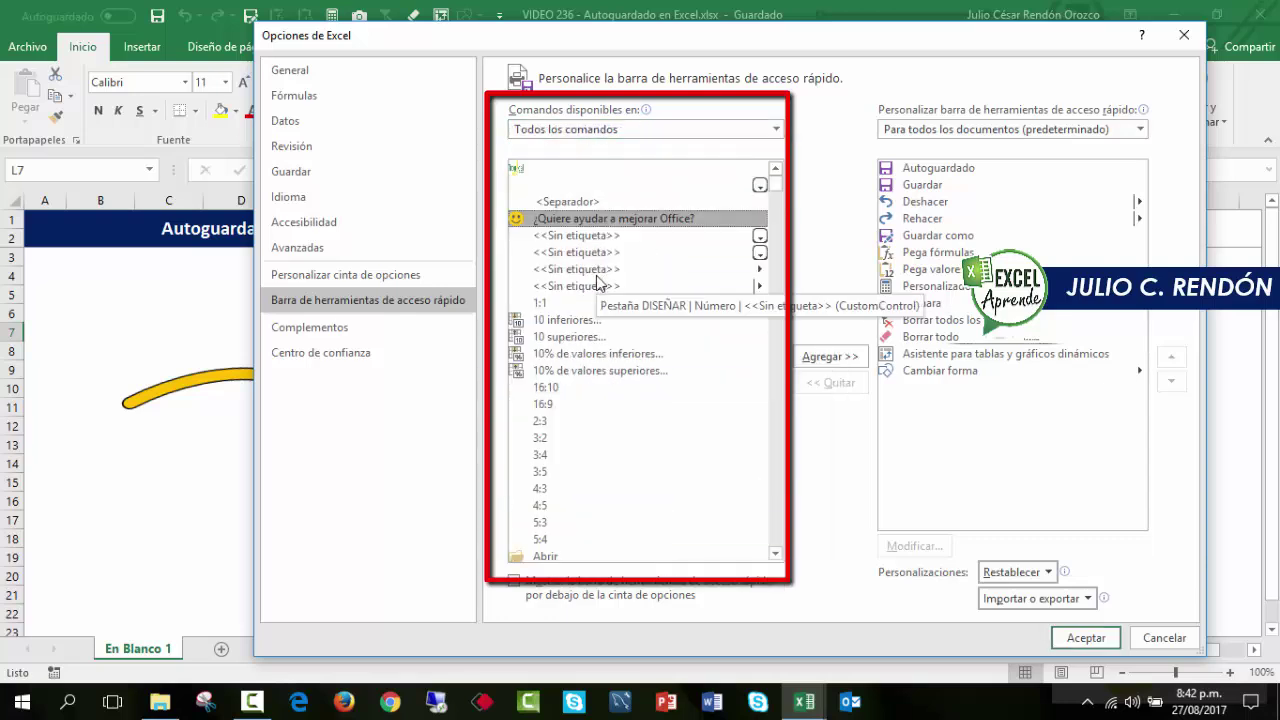
key("a")
Step: Select Autoguardado in the All Commands list, then cancel the Options dialog
scroll(631, 361, "down", 2)
scroll(631, 361, "down", 3)
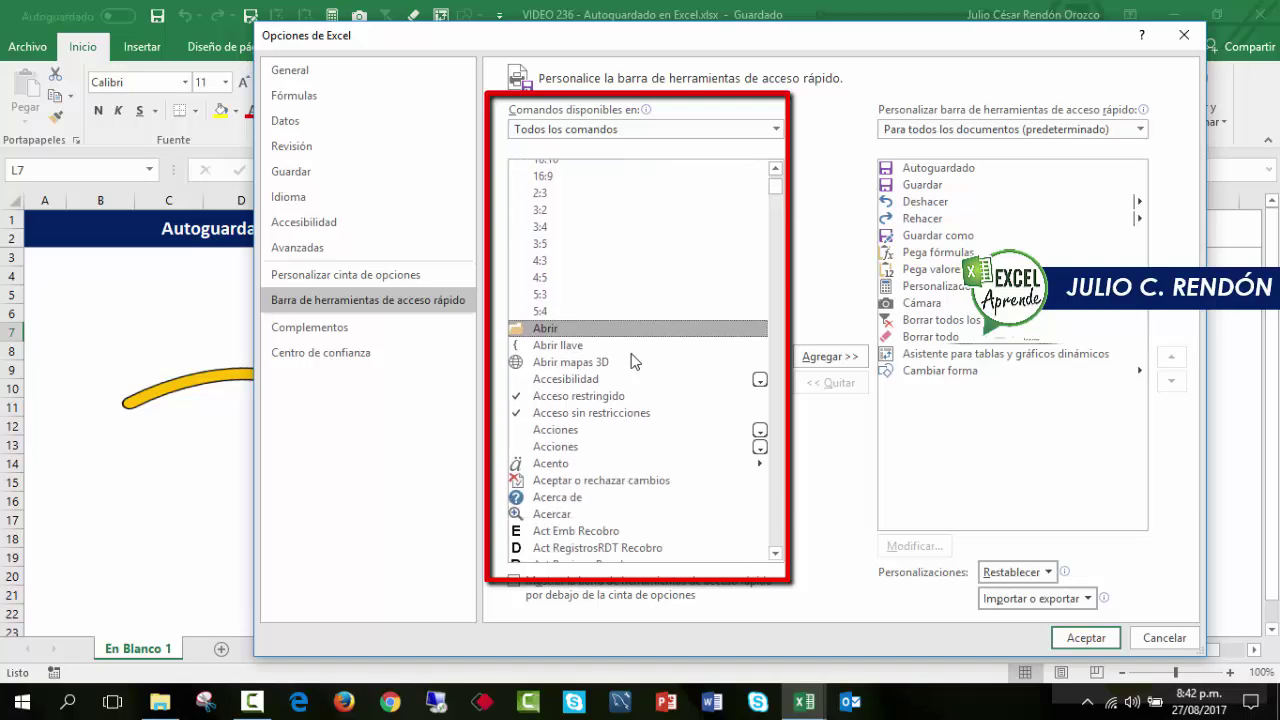
scroll(631, 361, "down", 3)
scroll(631, 361, "down", 2)
scroll(631, 361, "down", 4)
scroll(631, 361, "down", 4)
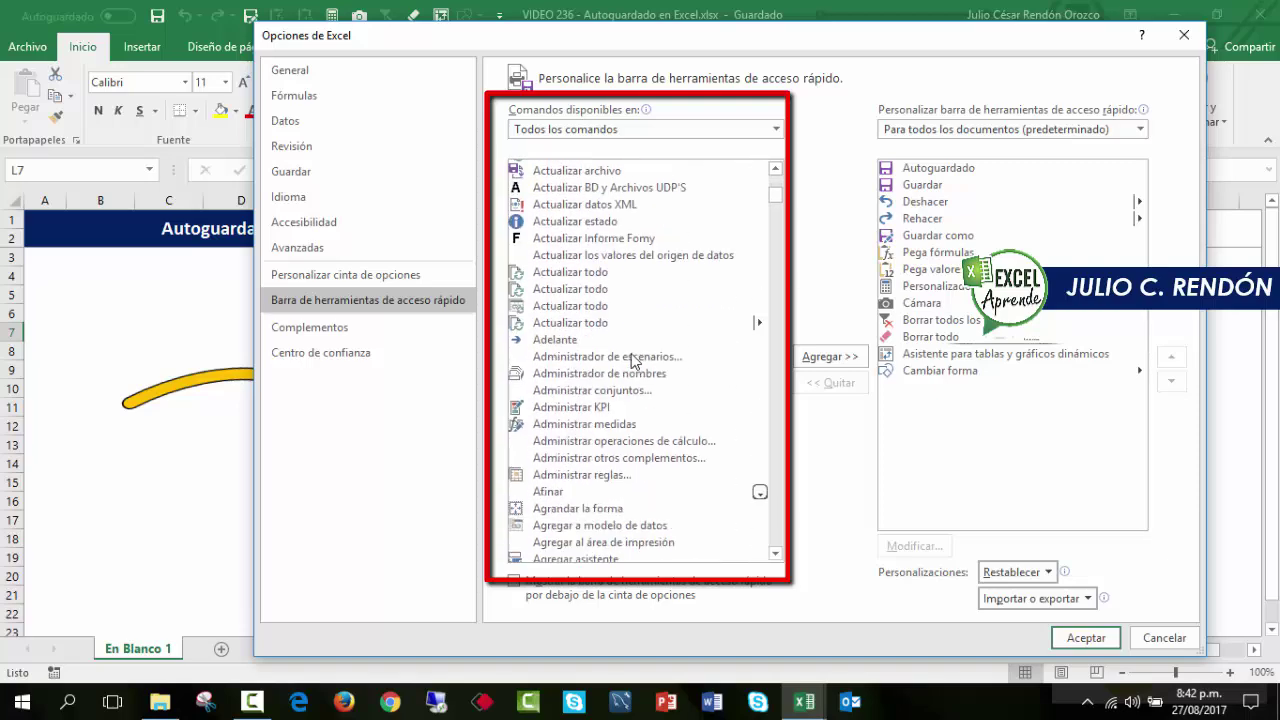
scroll(631, 361, "down", 5)
scroll(631, 361, "down", 4)
scroll(631, 361, "down", 7)
scroll(631, 361, "down", 6)
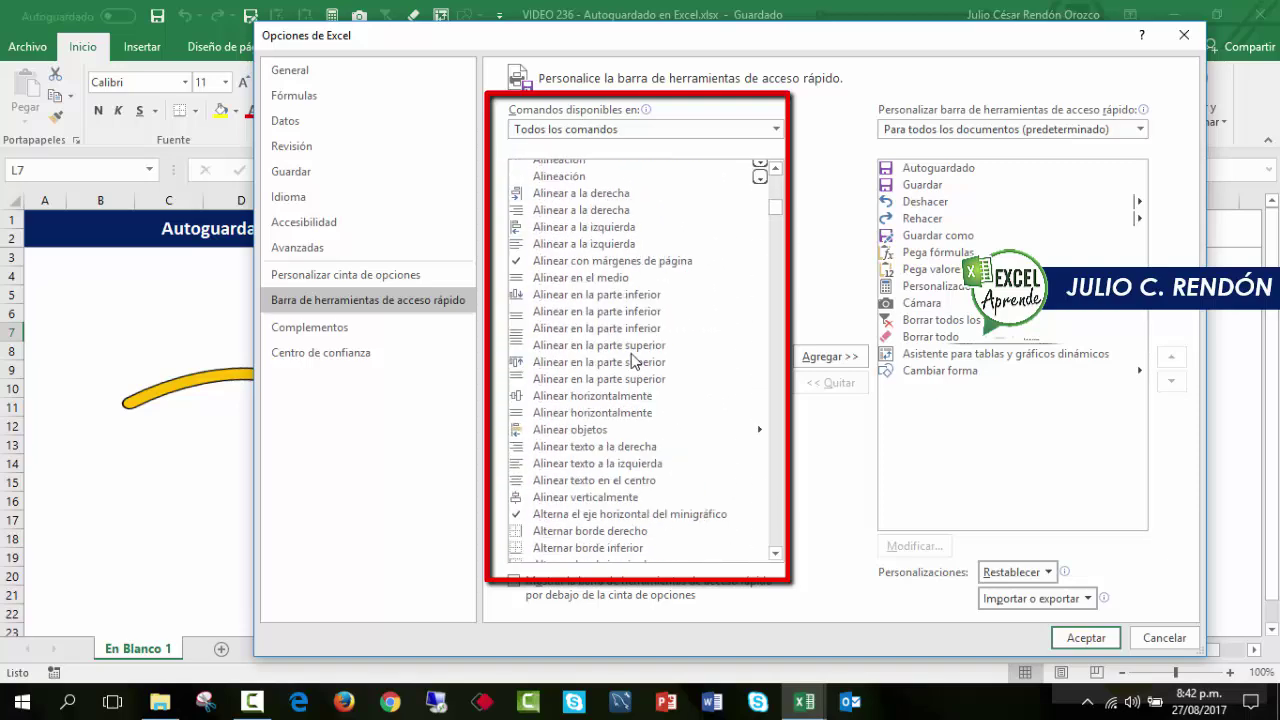
scroll(631, 361, "down", 3)
scroll(631, 361, "down", 3)
scroll(631, 361, "down", 2)
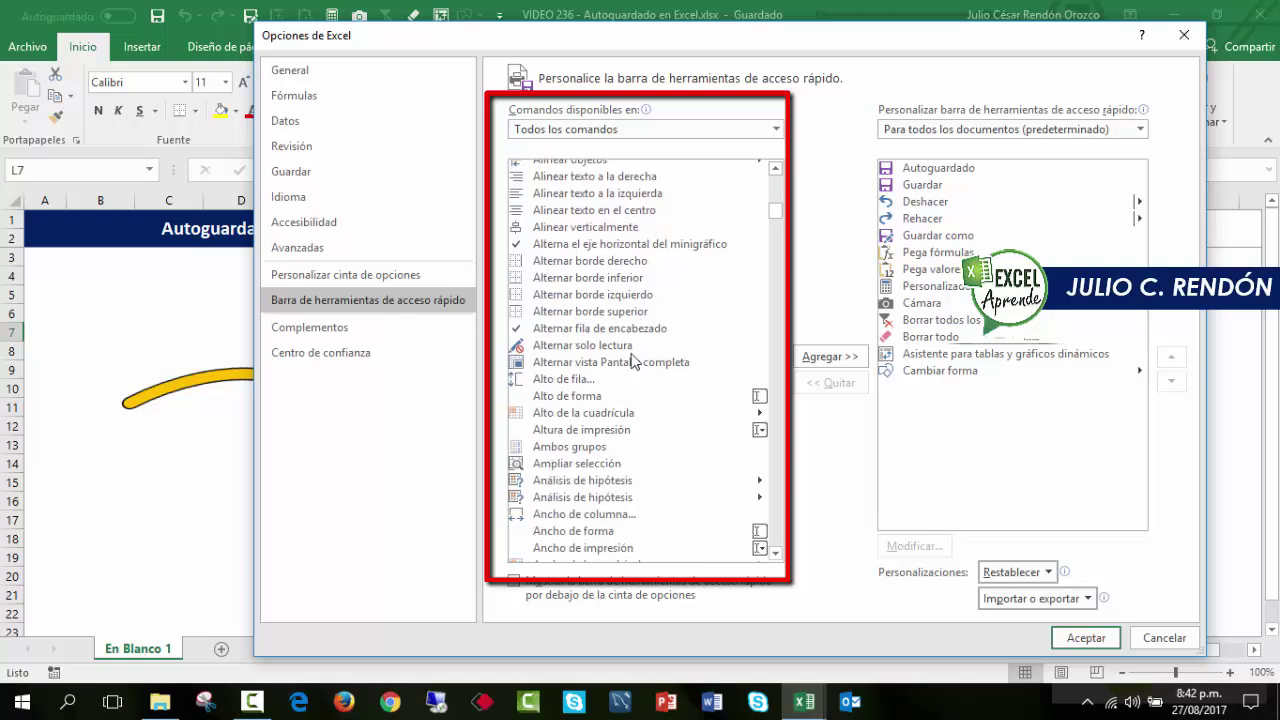
scroll(631, 361, "down", 1)
scroll(631, 361, "down", 1)
scroll(631, 361, "down", 3)
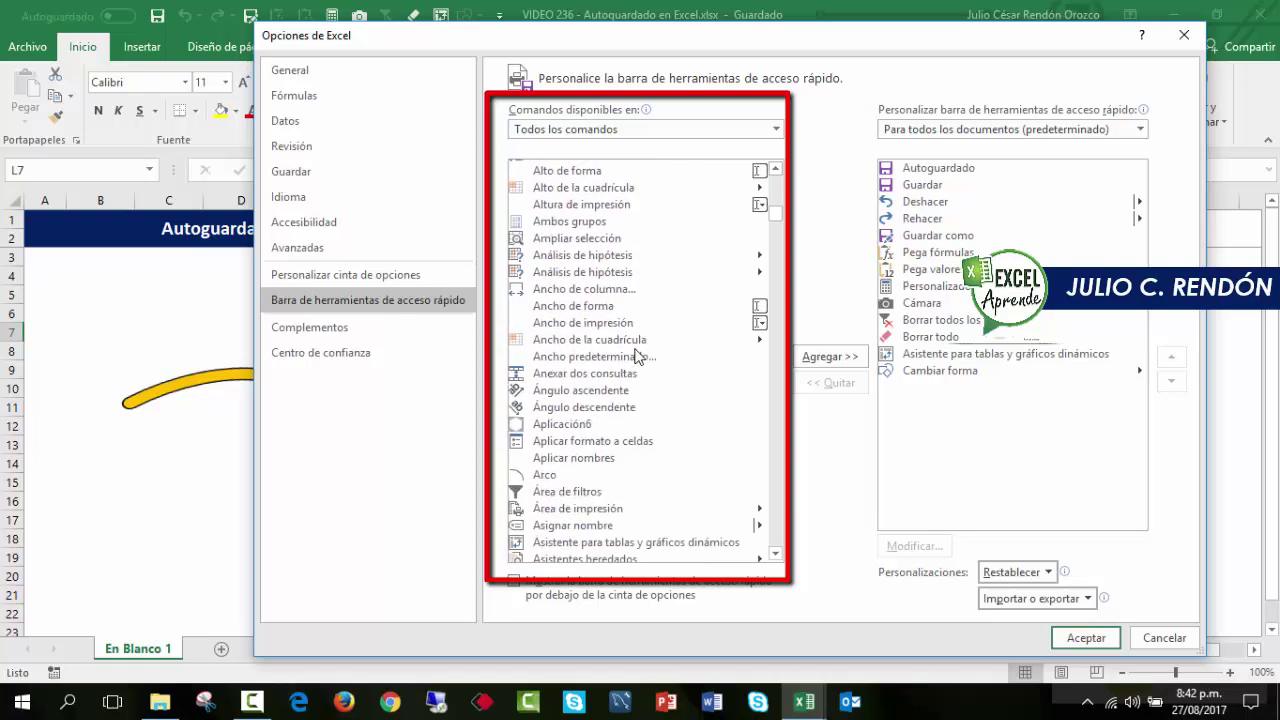
scroll(637, 357, "down", 2)
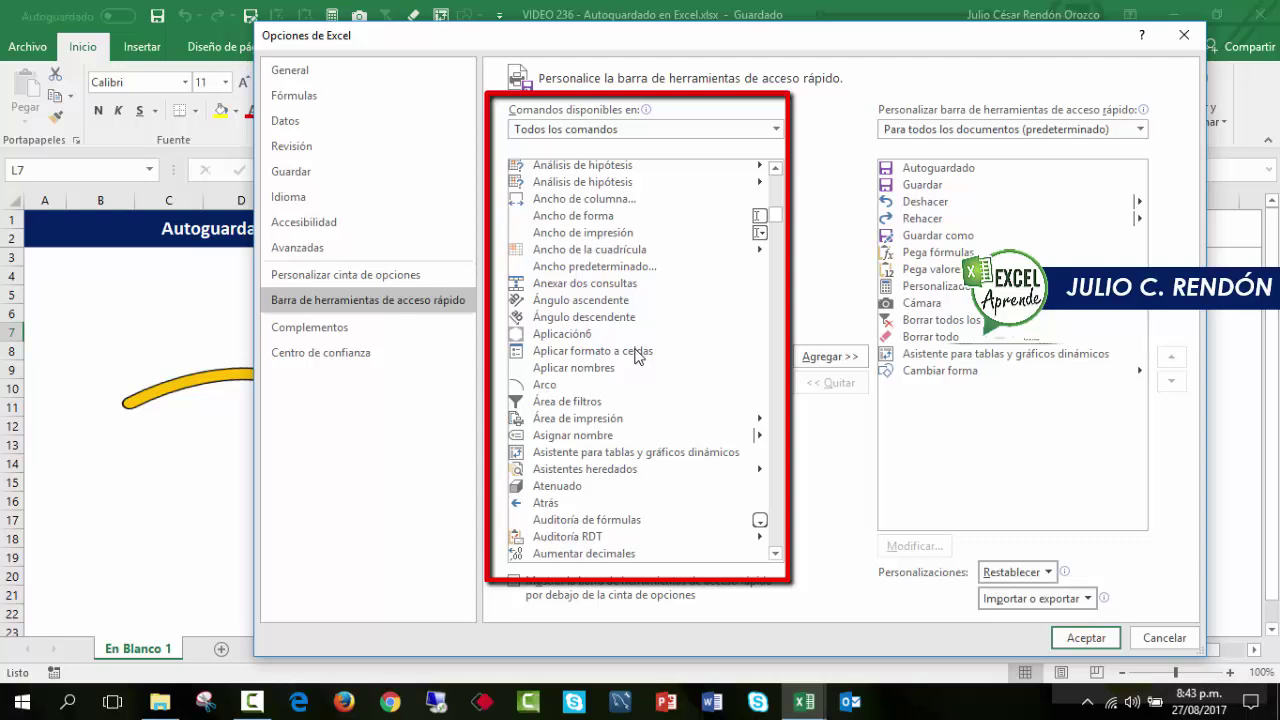
scroll(637, 357, "down", 3)
scroll(637, 357, "down", 1)
scroll(637, 357, "down", 3)
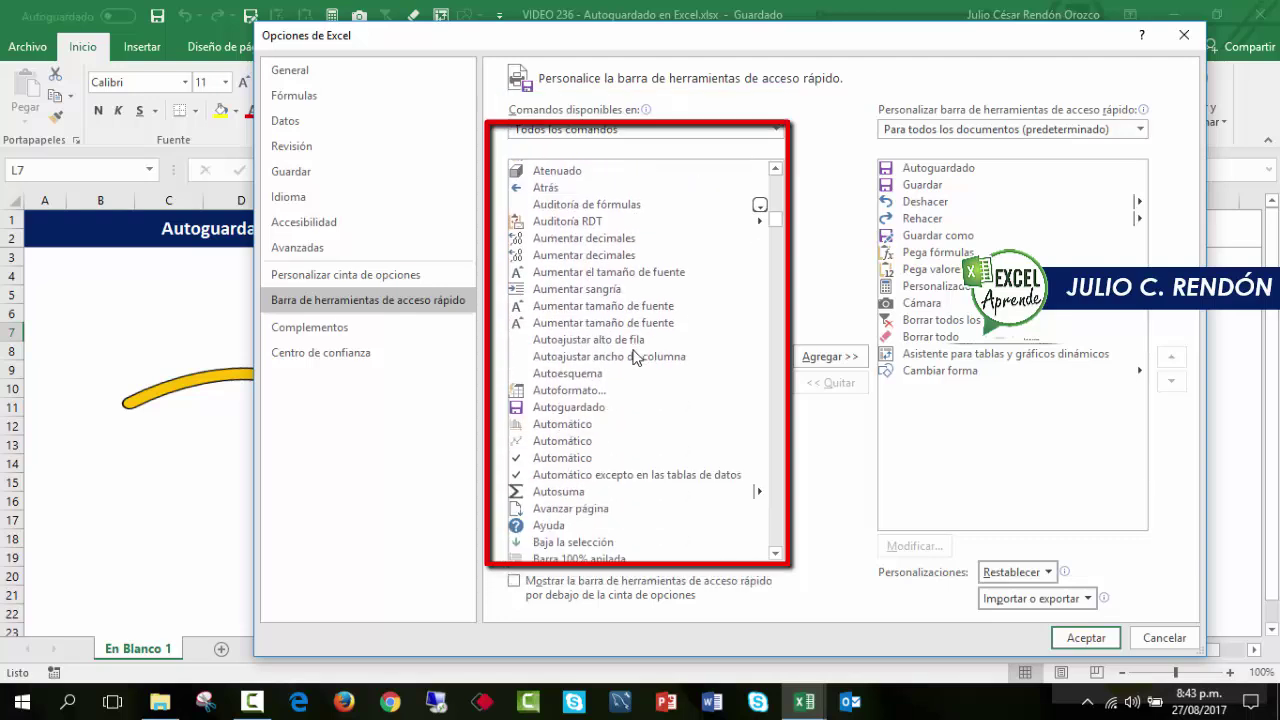
left_click(605, 408)
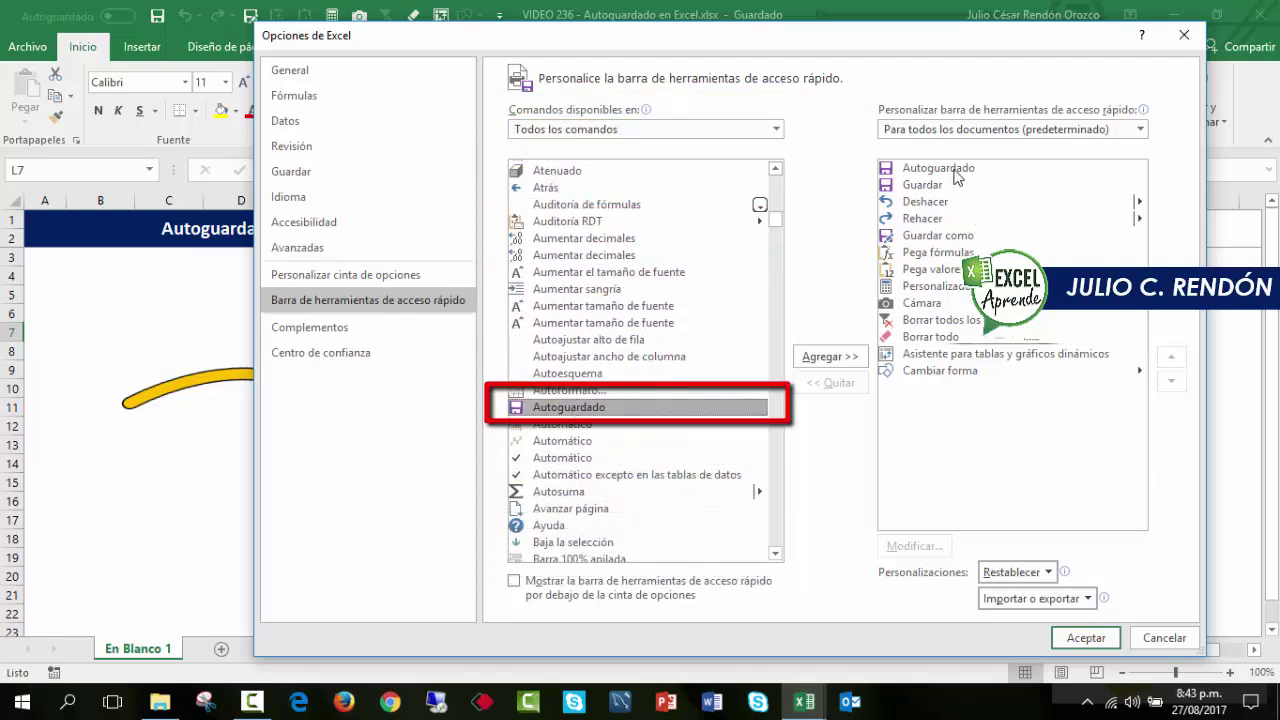
left_click(1184, 637)
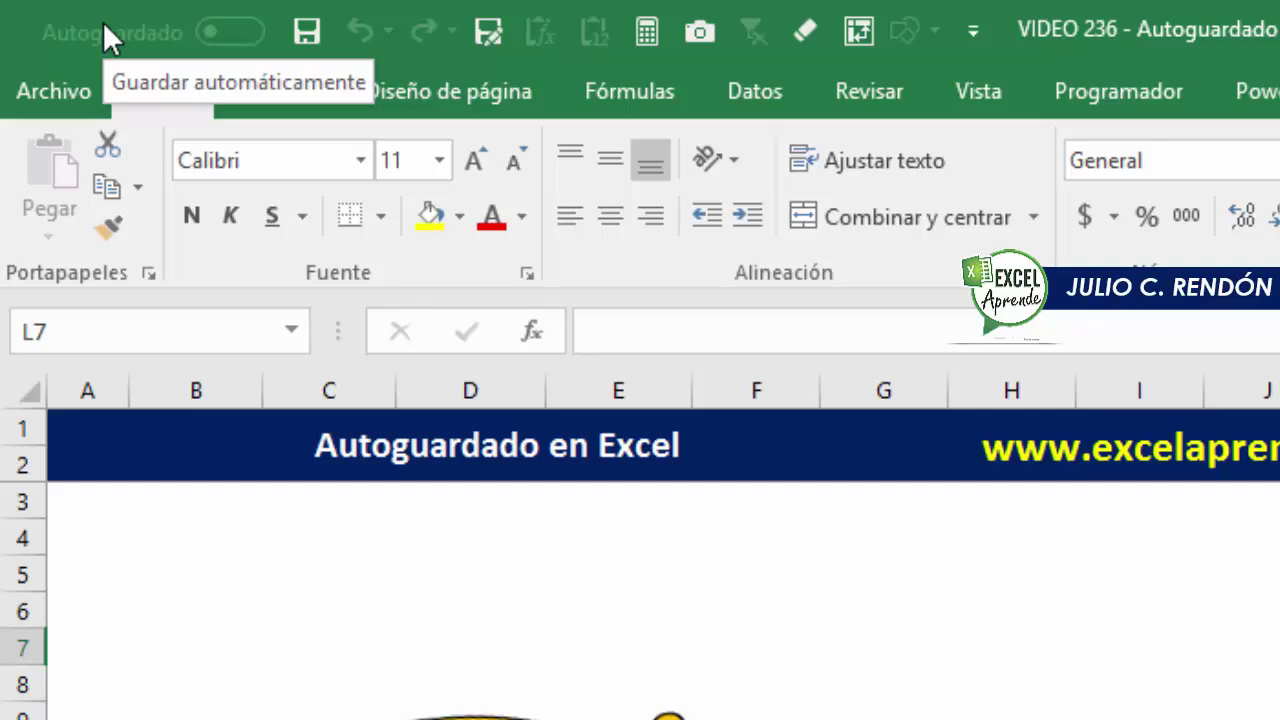
Step: Confirm AutoRecover saves every 10 minutes, then switch to the .xls workbook window
left_click(45, 68)
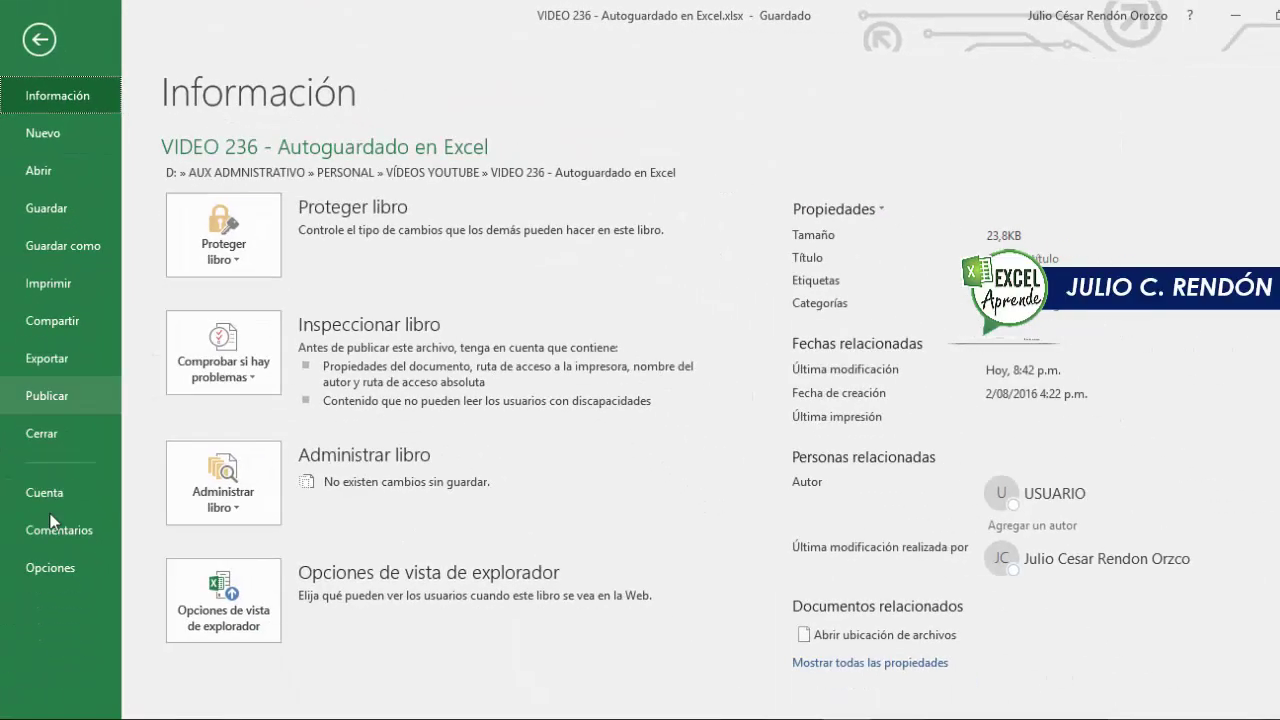
left_click(49, 582)
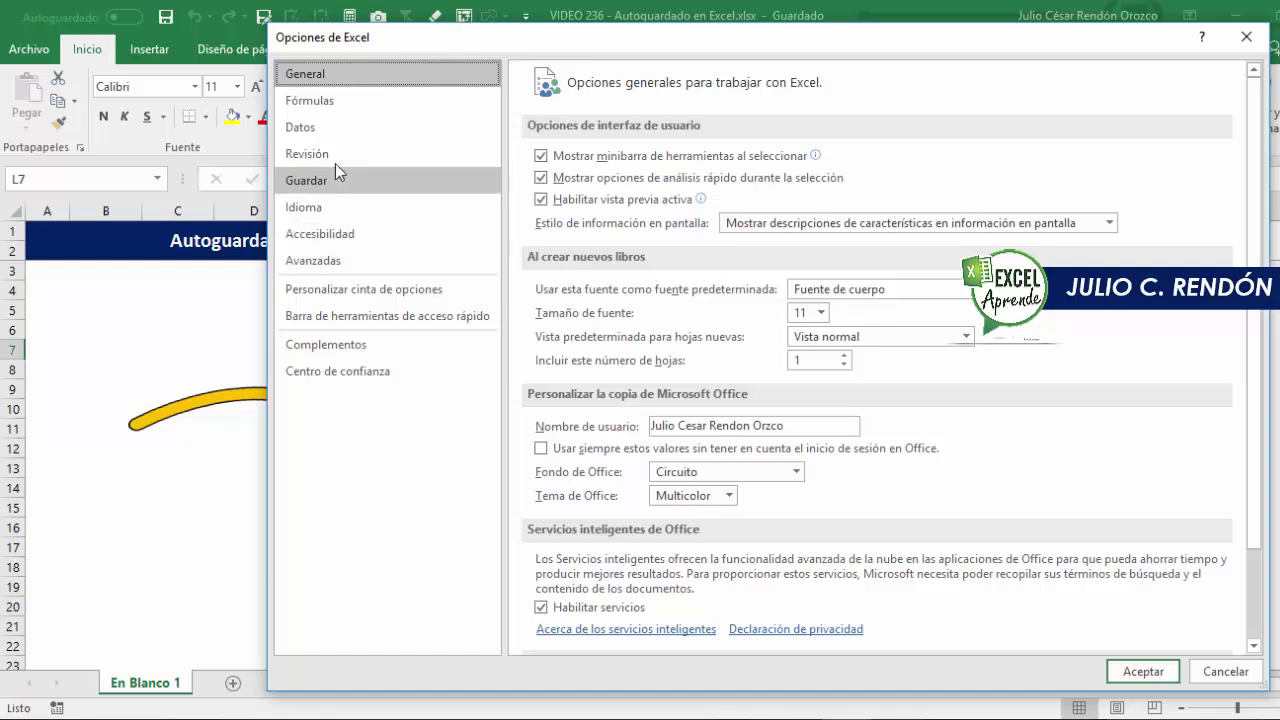
left_click(335, 181)
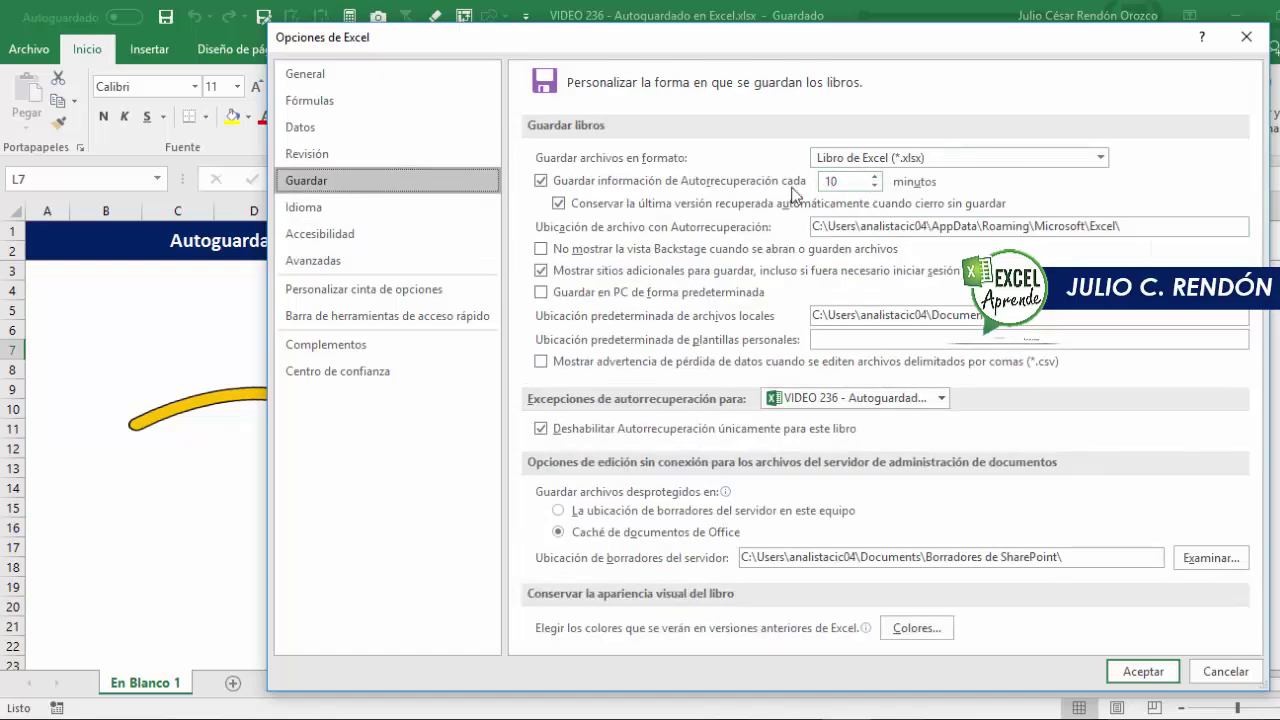
left_click(1246, 37)
left_click(862, 715)
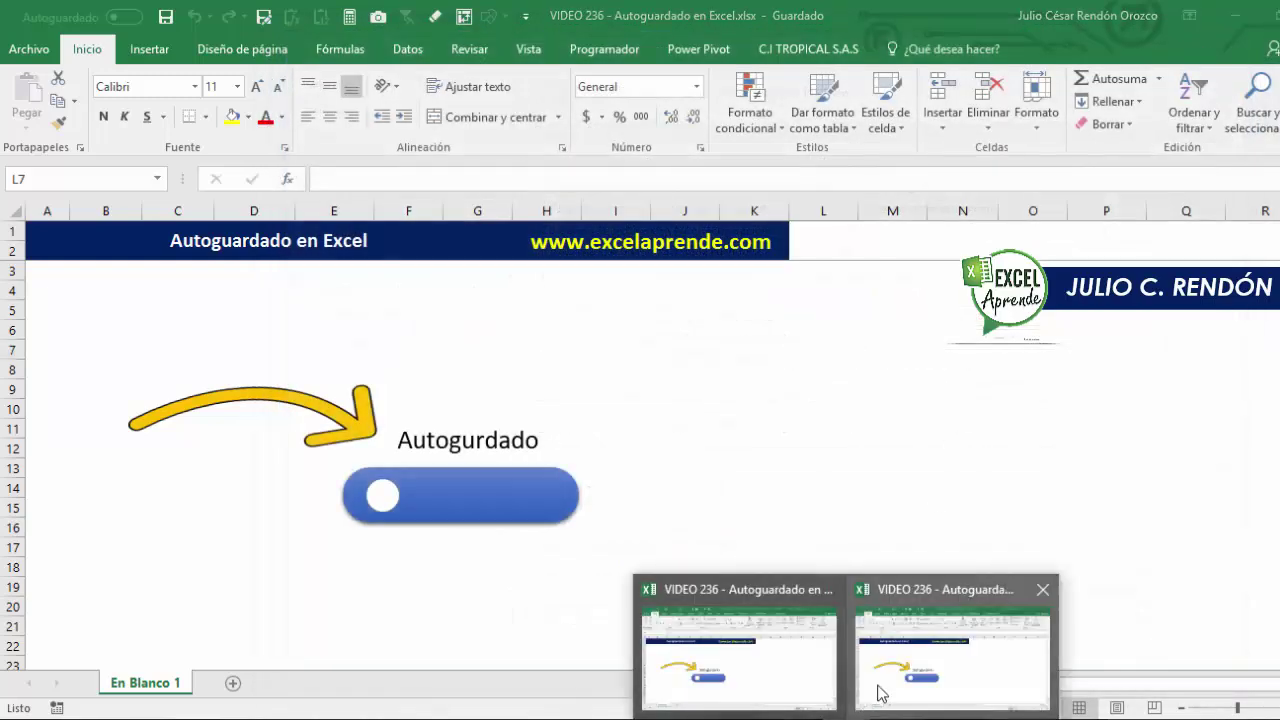
left_click(726, 671)
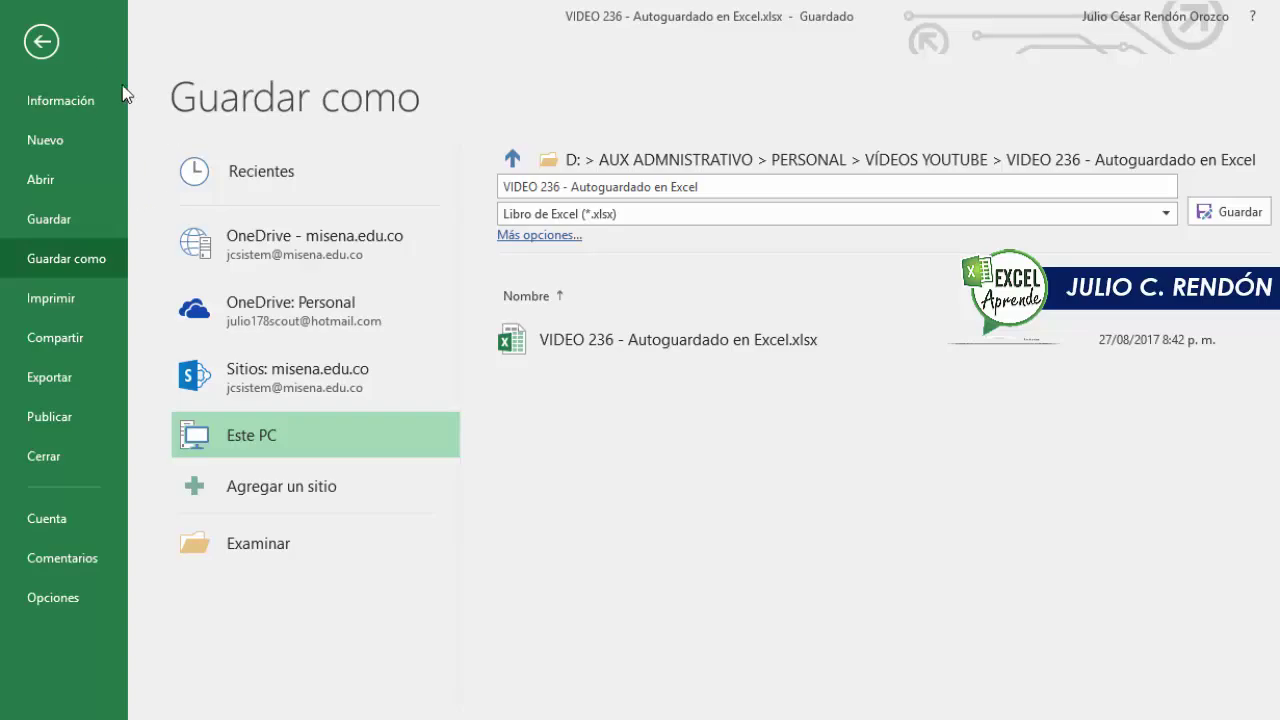
Step: Leave Save As and switch to the Otro Formato.xls window in Compatibility Mode
left_click(56, 53)
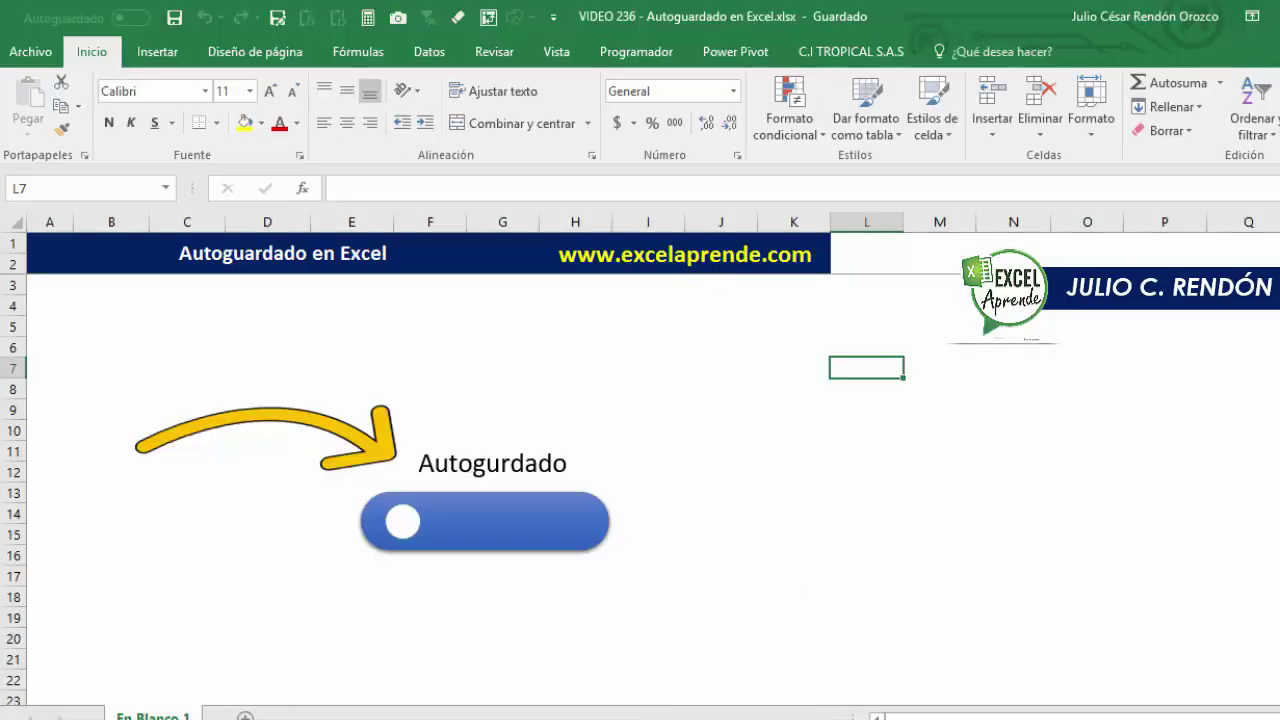
mouse_move(890, 716)
left_click(777, 686)
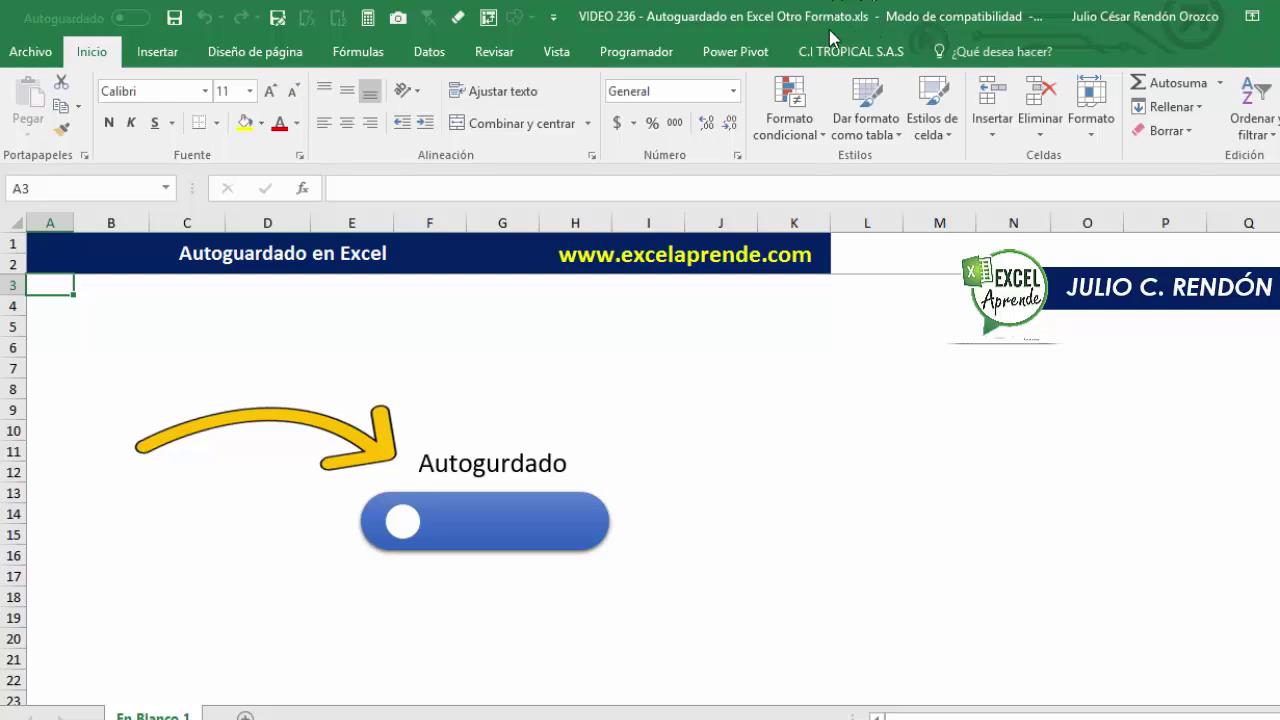
mouse_move(88, 18)
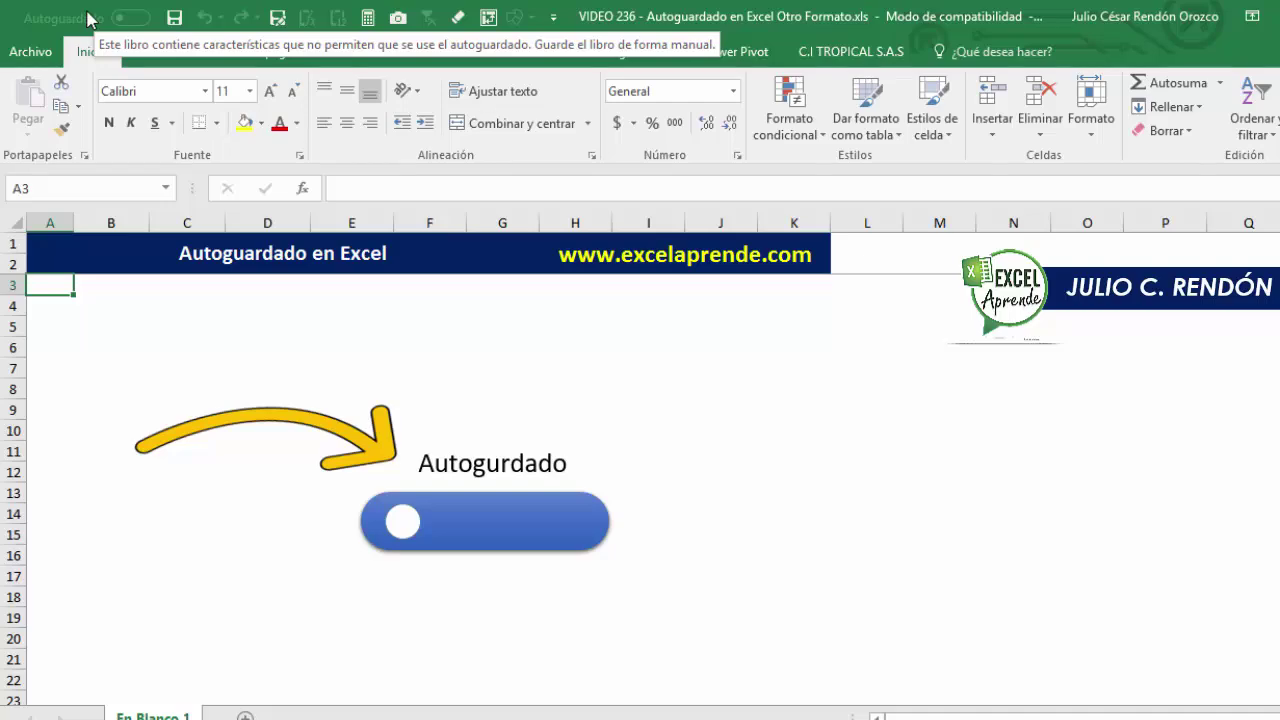
Step: Save the .xls workbook and continue past the Compatibility Checker's shape-effects warning
left_click(177, 22)
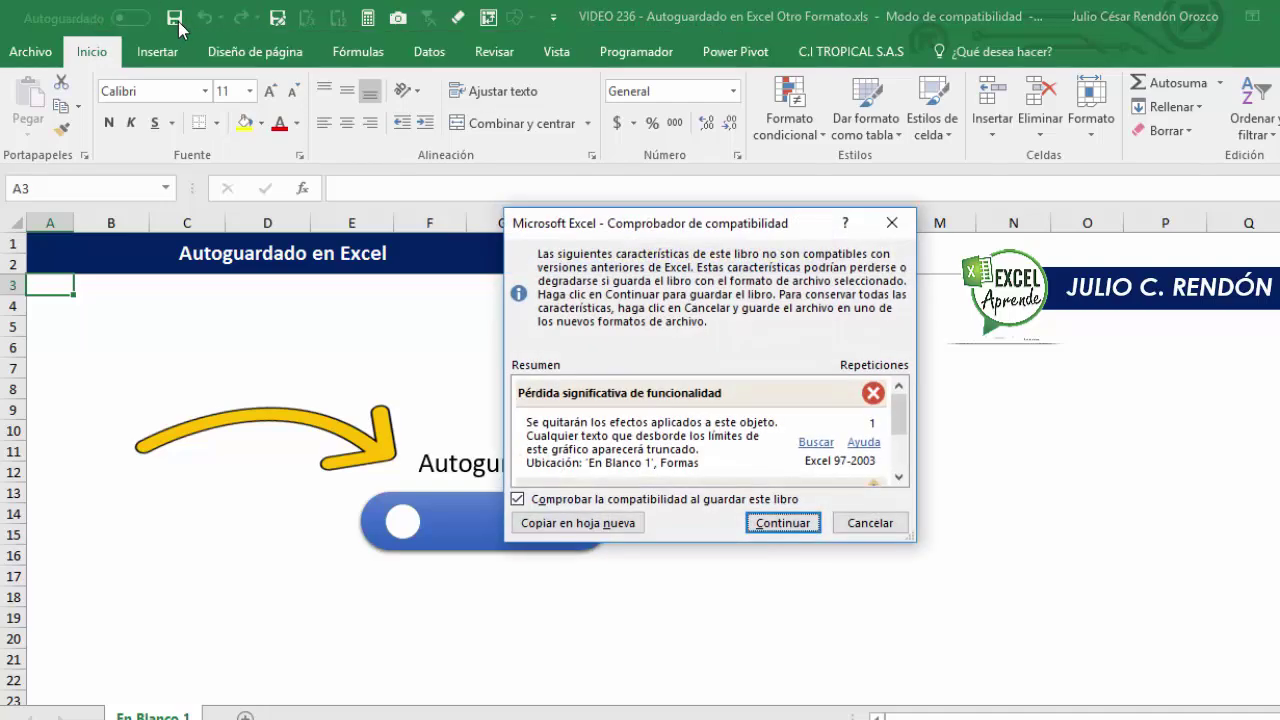
left_click(776, 520)
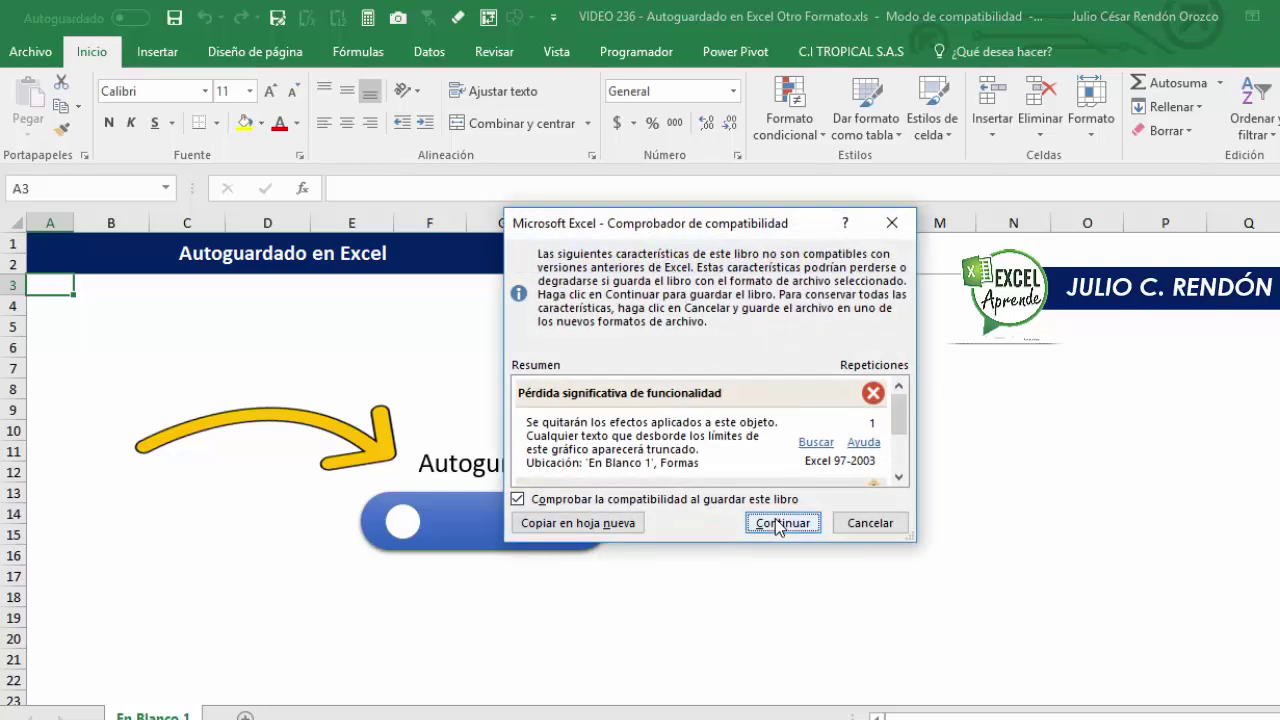
left_click(775, 518)
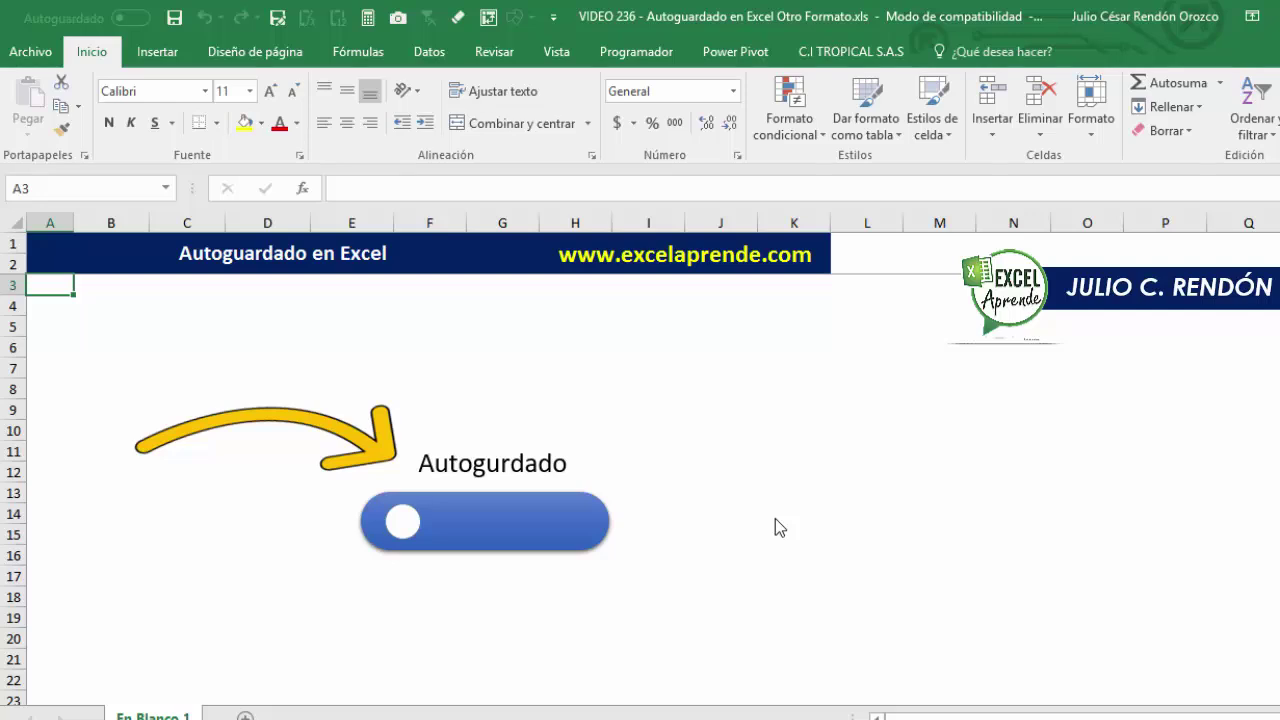